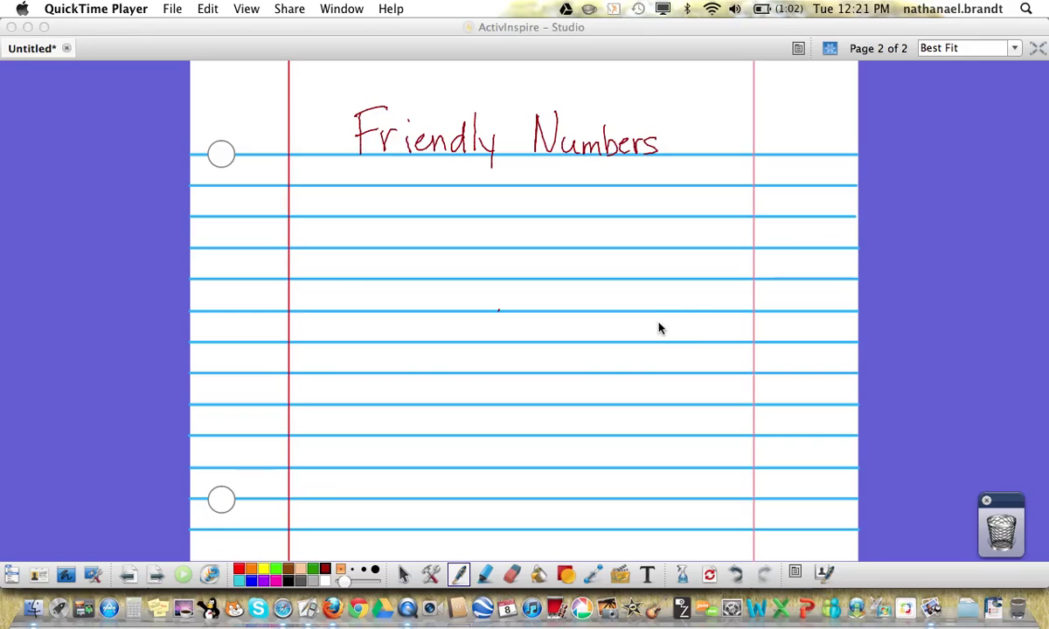
Handwrite 6)71 under the Friendly Numbers title and split 71 as 66 + 5 beneath it
click(391, 194)
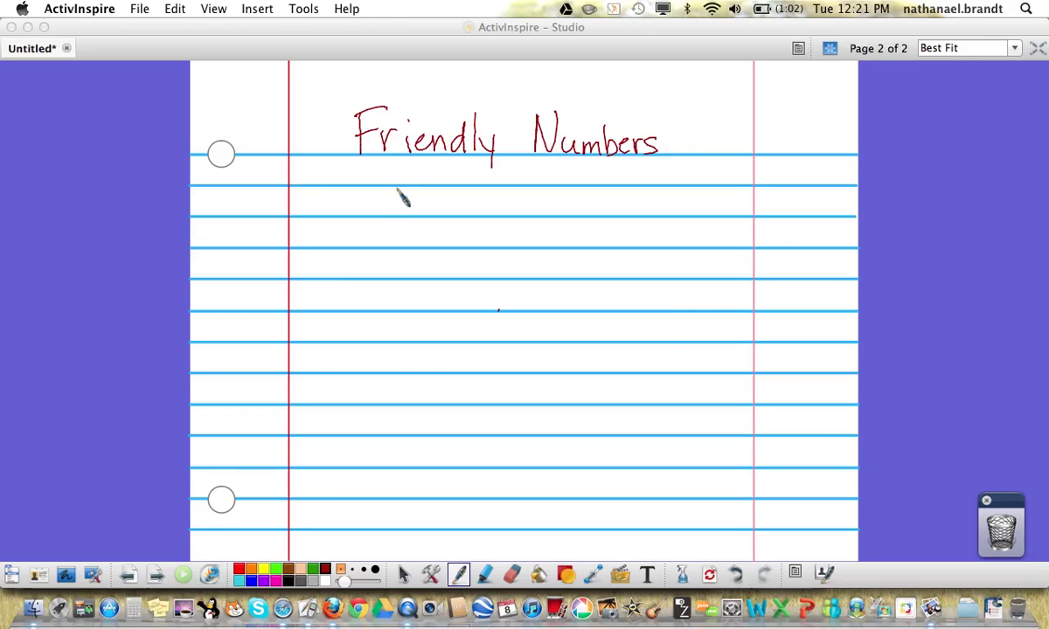
mouse_move(391, 195)
mouse_down()
mouse_move(393, 220)
mouse_move(428, 194)
mouse_up()
mouse_move(348, 187)
mouse_down()
mouse_move(336, 208)
mouse_move(344, 213)
mouse_up()
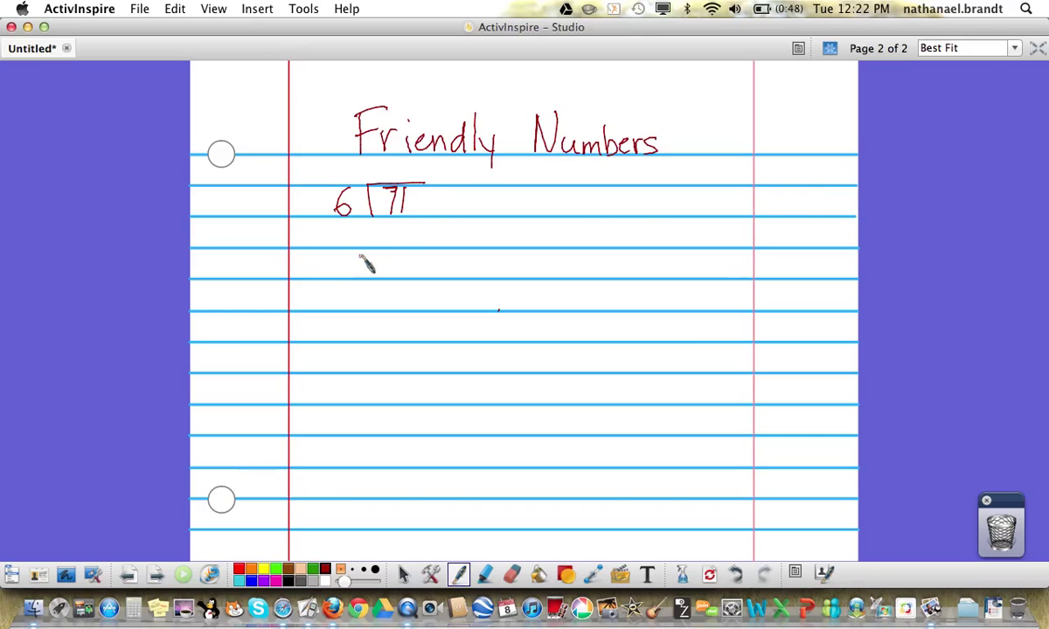
mouse_move(360, 254)
mouse_down()
mouse_move(353, 270)
mouse_move(400, 265)
mouse_move(393, 271)
mouse_up()
mouse_move(410, 257)
mouse_down()
mouse_move(408, 273)
mouse_move(428, 257)
mouse_up()
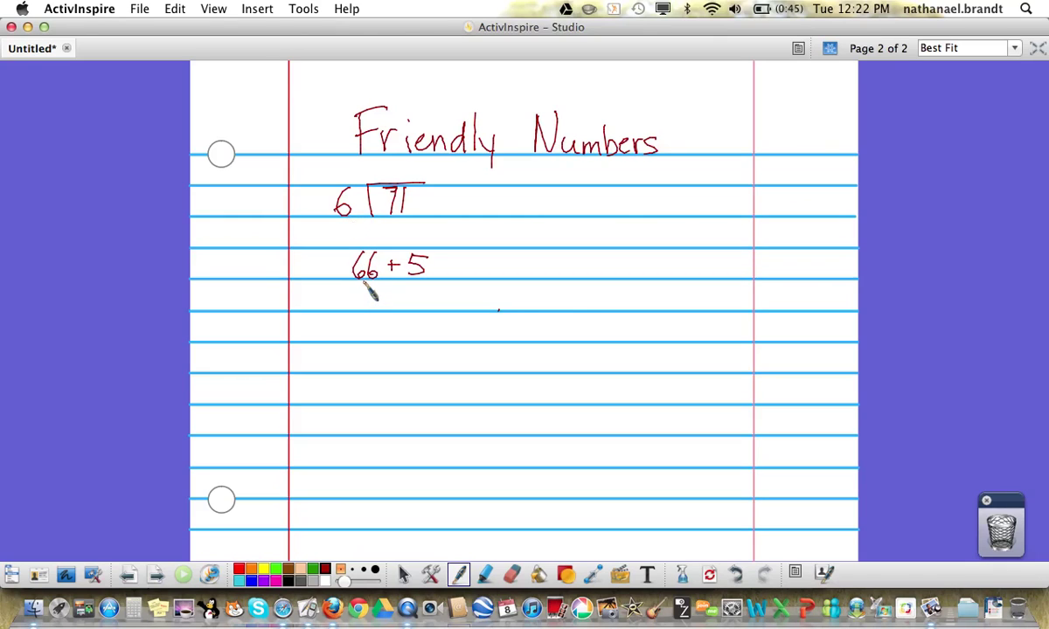
Write 11 and 0 r 5 under 66 + 5, total 11 r 5, and put 11 r 5 above 71
mouse_move(359, 292)
mouse_down()
mouse_move(359, 308)
mouse_move(371, 309)
mouse_up()
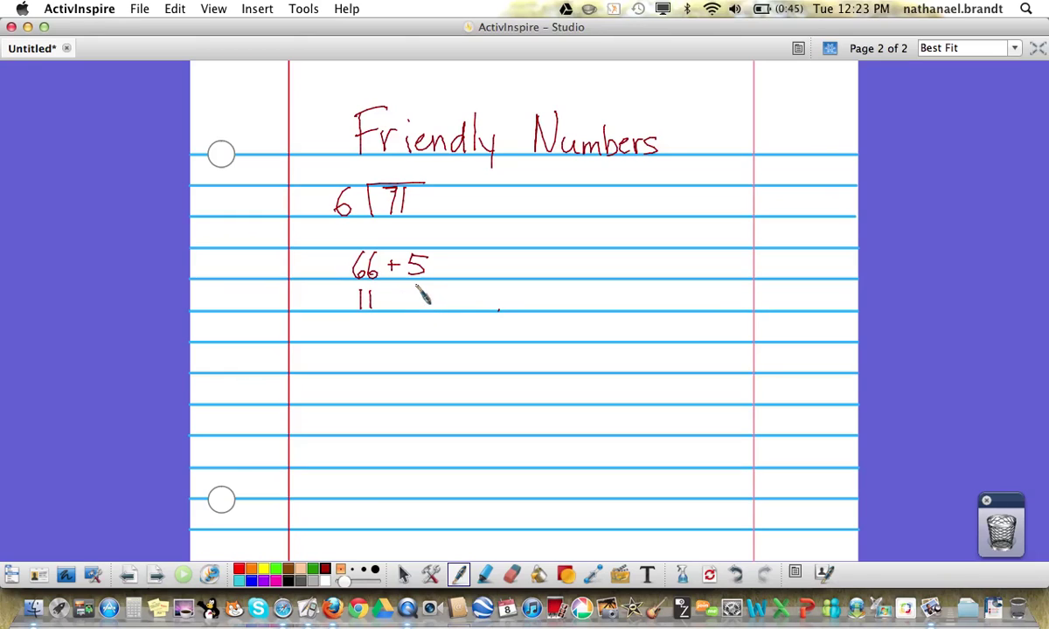
mouse_move(419, 288)
mouse_down()
mouse_move(443, 294)
mouse_move(448, 310)
mouse_move(472, 289)
mouse_up()
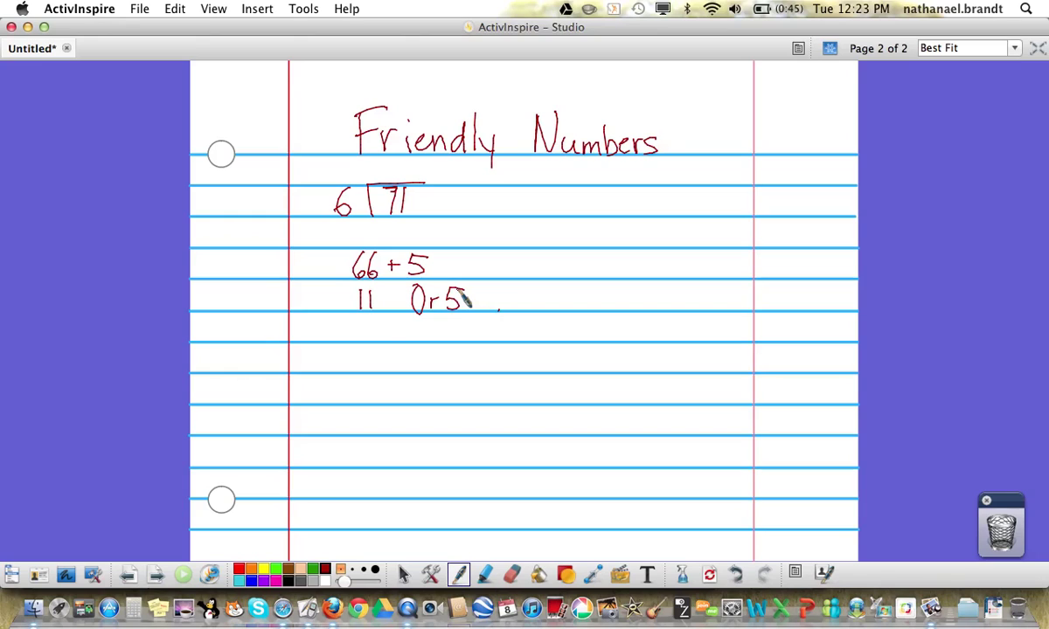
mouse_move(378, 321)
mouse_down()
mouse_move(378, 342)
mouse_move(405, 329)
mouse_move(416, 341)
mouse_move(432, 322)
mouse_up()
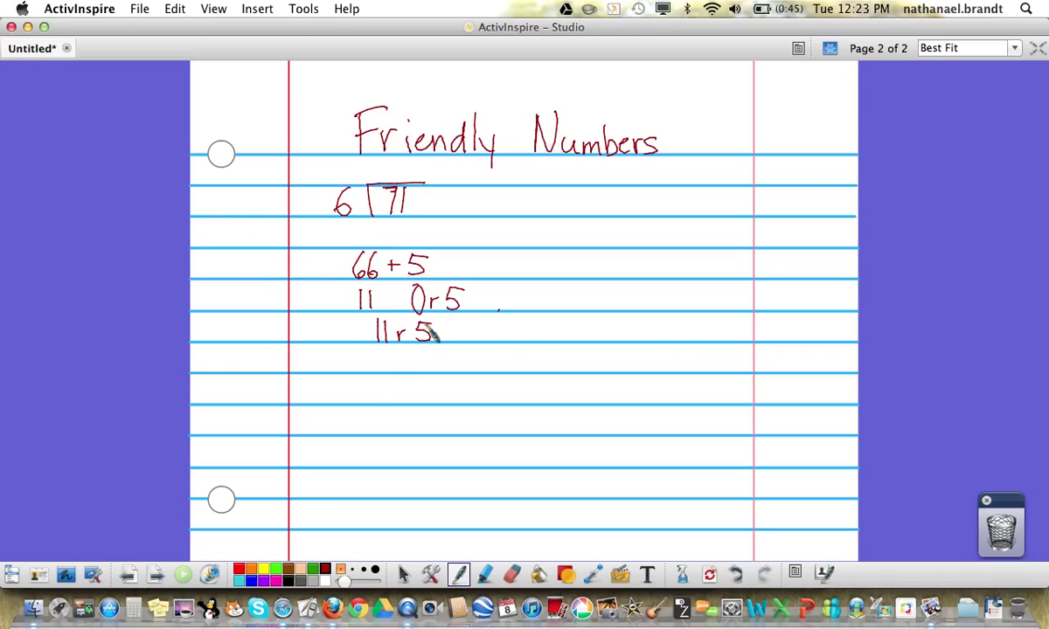
mouse_move(387, 162)
mouse_down()
mouse_move(387, 184)
mouse_move(413, 185)
mouse_up()
mouse_move(412, 177)
mouse_down()
mouse_move(425, 182)
mouse_move(451, 164)
mouse_up()
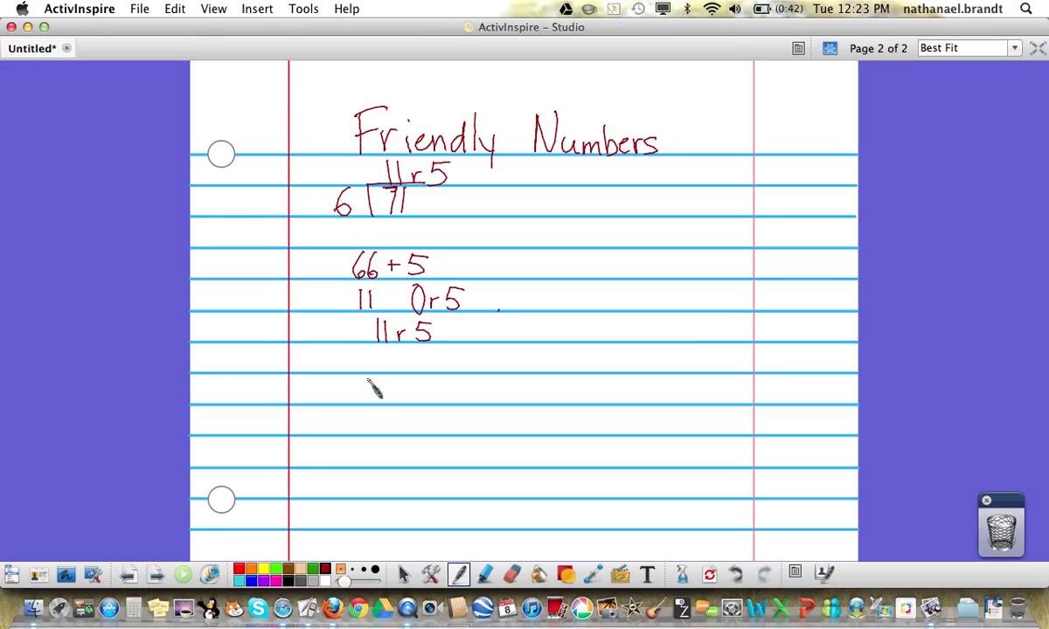
Write 60 + 11 lower down, then 10 and 1 r 5 under it, totalling 11 r 5
mouse_move(371, 379)
mouse_down()
mouse_move(366, 394)
mouse_move(386, 393)
mouse_up()
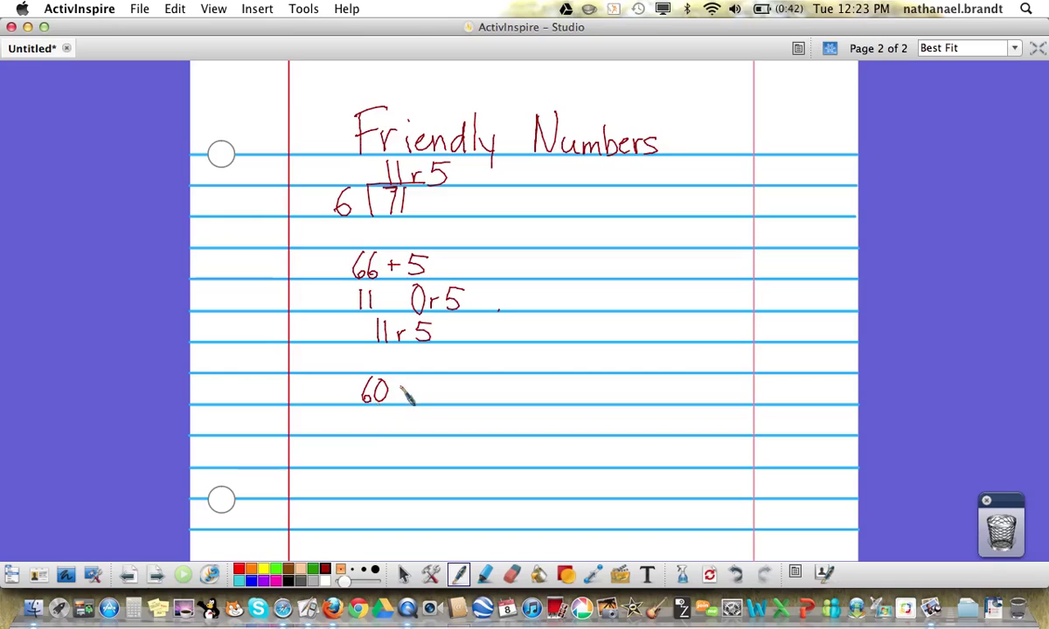
drag(396, 391, 407, 391)
drag(401, 385, 402, 396)
drag(419, 382, 426, 401)
mouse_move(365, 415)
mouse_down()
mouse_move(365, 435)
mouse_move(386, 428)
mouse_up()
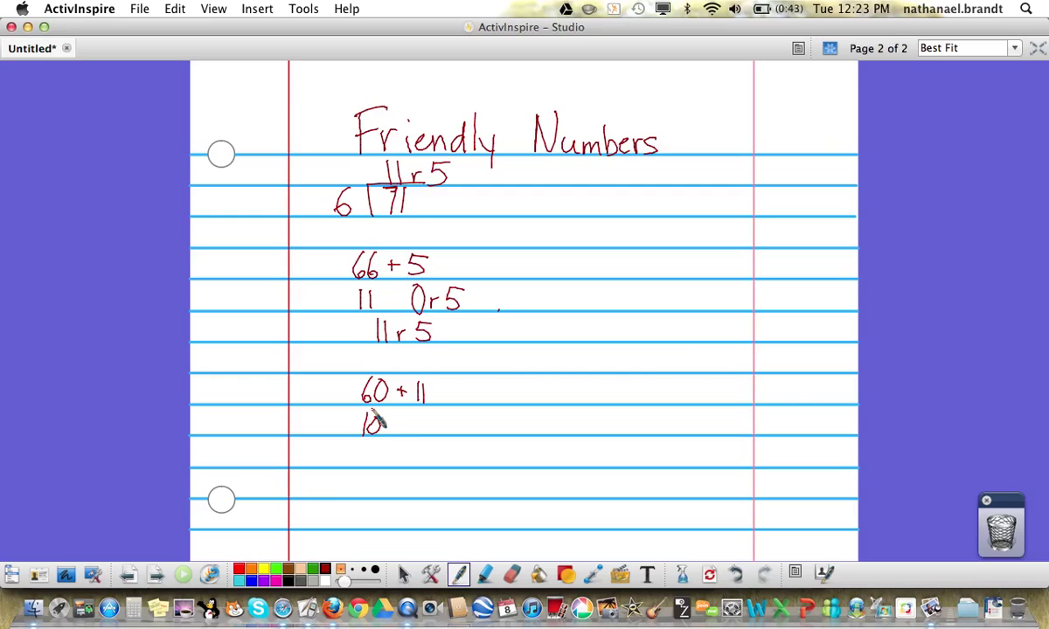
mouse_move(419, 415)
mouse_down()
mouse_move(429, 434)
mouse_move(447, 419)
mouse_move(461, 426)
mouse_up()
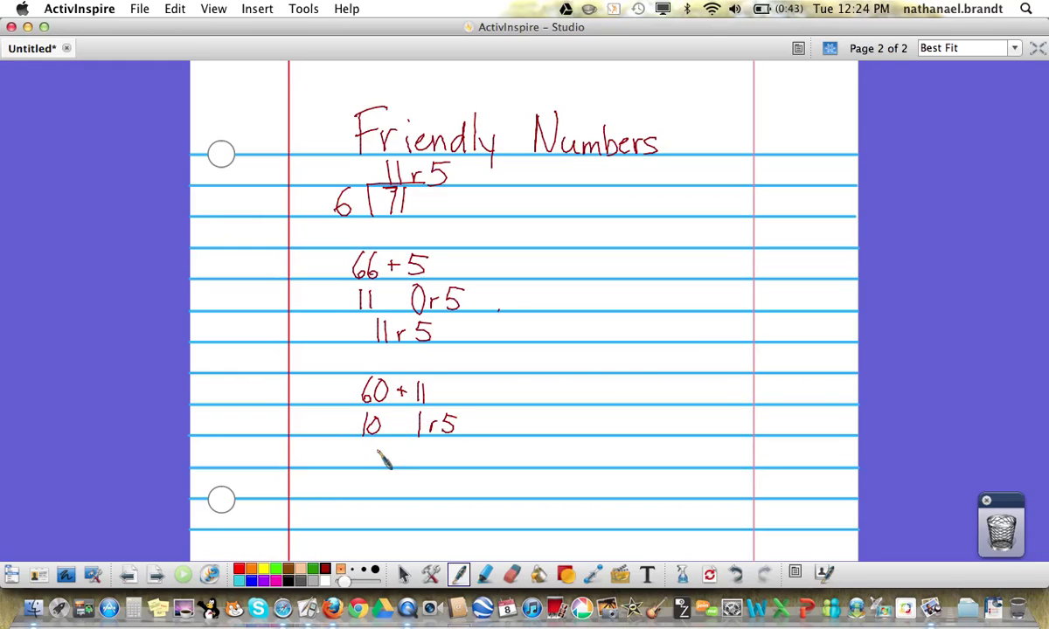
mouse_move(380, 443)
mouse_down()
mouse_move(379, 468)
mouse_move(405, 456)
mouse_move(418, 467)
mouse_move(432, 446)
mouse_up()
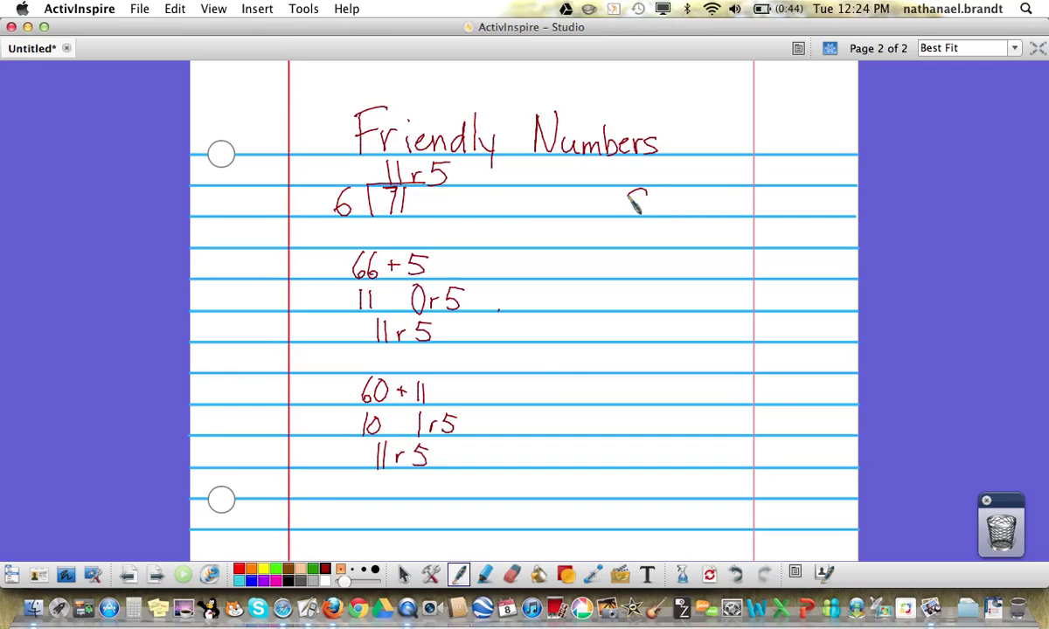
Write the new problem 8)91 on the right and split 91 as 88 + 3 below
mouse_move(640, 193)
mouse_down()
mouse_move(637, 216)
mouse_move(648, 216)
mouse_move(618, 216)
mouse_up()
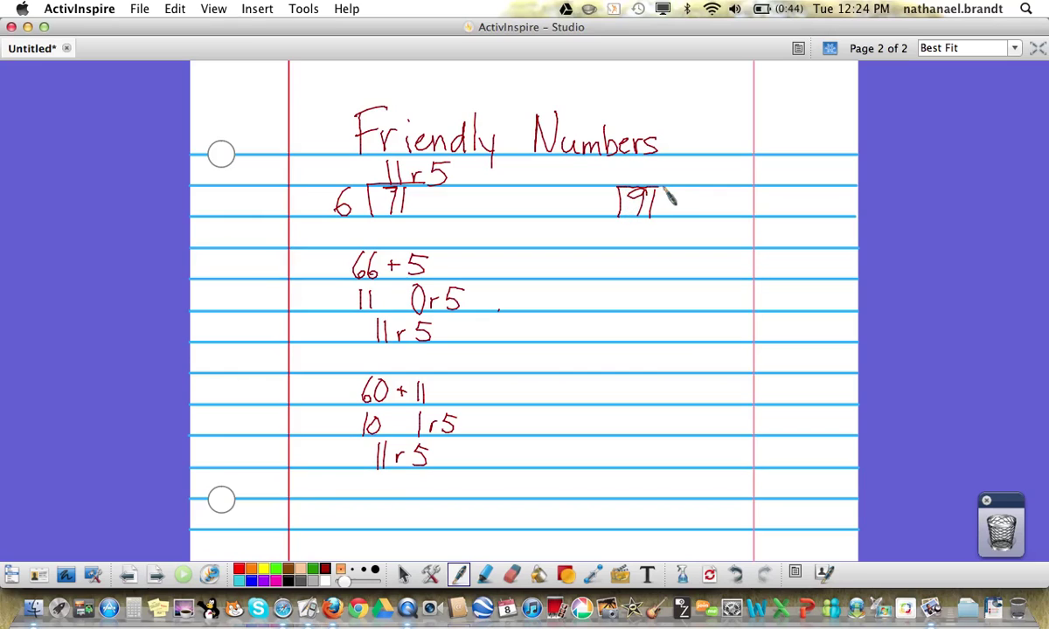
mouse_move(674, 185)
mouse_down()
mouse_move(619, 185)
mouse_move(591, 213)
mouse_move(609, 200)
mouse_up()
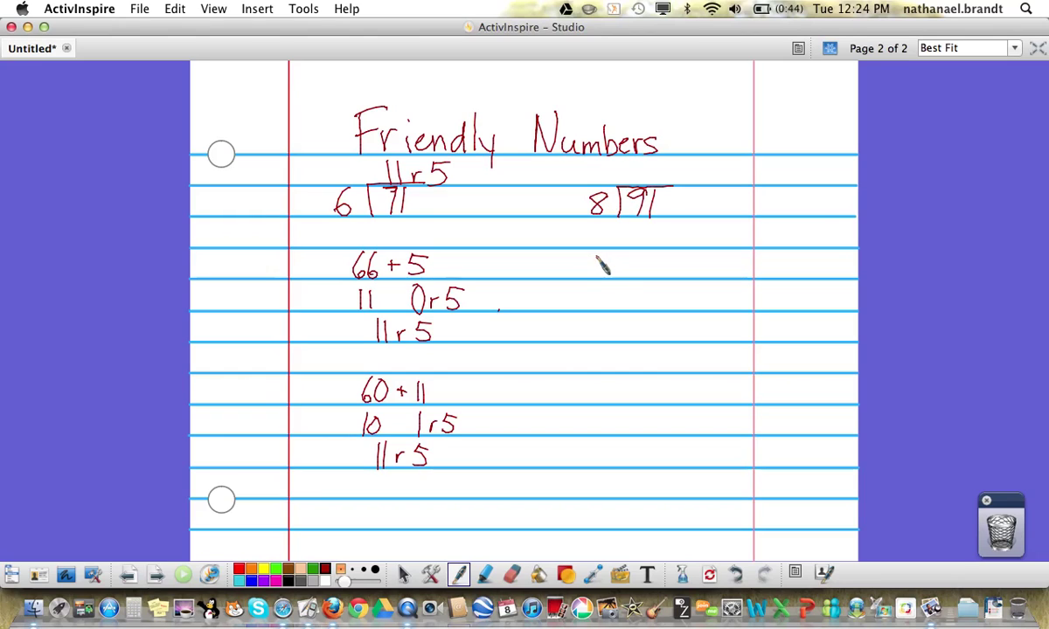
mouse_move(605, 261)
mouse_down()
mouse_move(608, 278)
mouse_move(614, 259)
mouse_move(630, 265)
mouse_up()
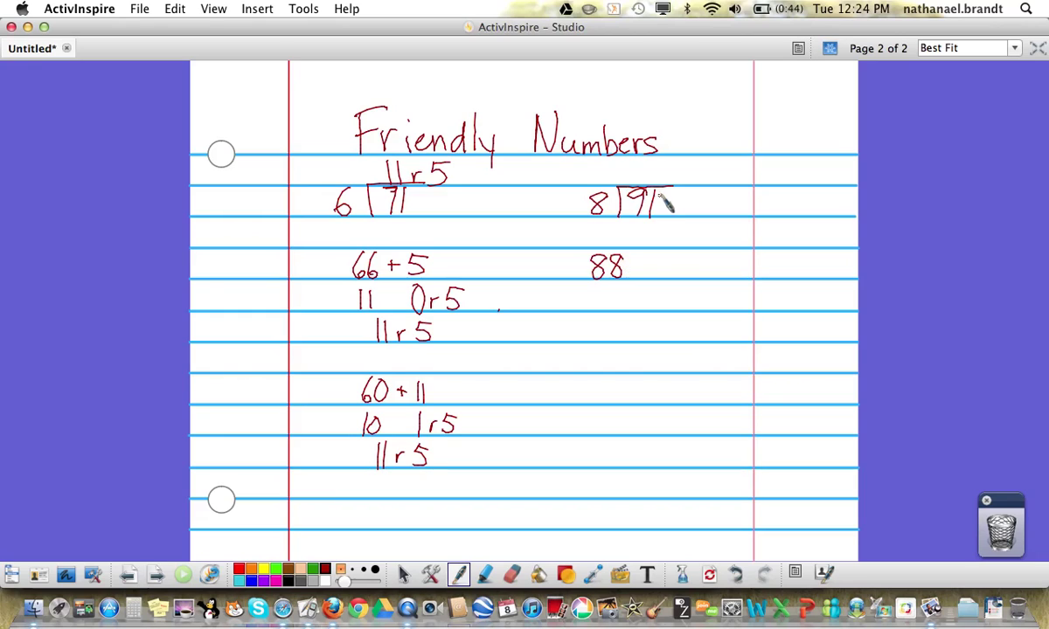
drag(649, 196, 658, 216)
drag(635, 266, 651, 266)
drag(643, 258, 643, 274)
drag(661, 256, 668, 278)
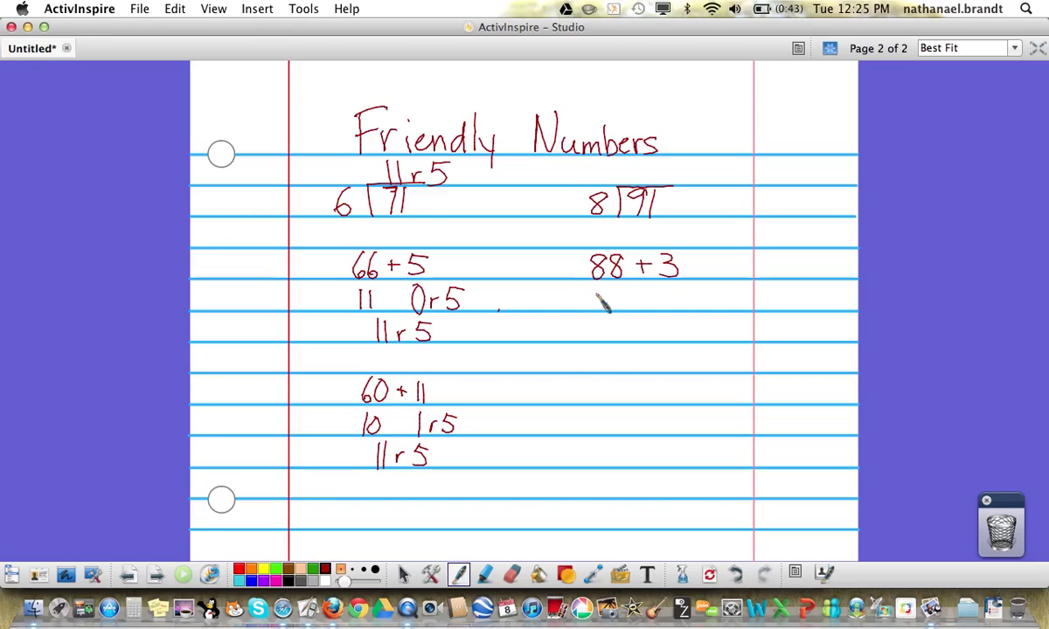
Write 11 and 0 r3 under 88 + 3, total 11 r3, add quotient 11 above, begin 80
mouse_move(599, 294)
mouse_down()
mouse_move(602, 310)
mouse_move(614, 311)
mouse_up()
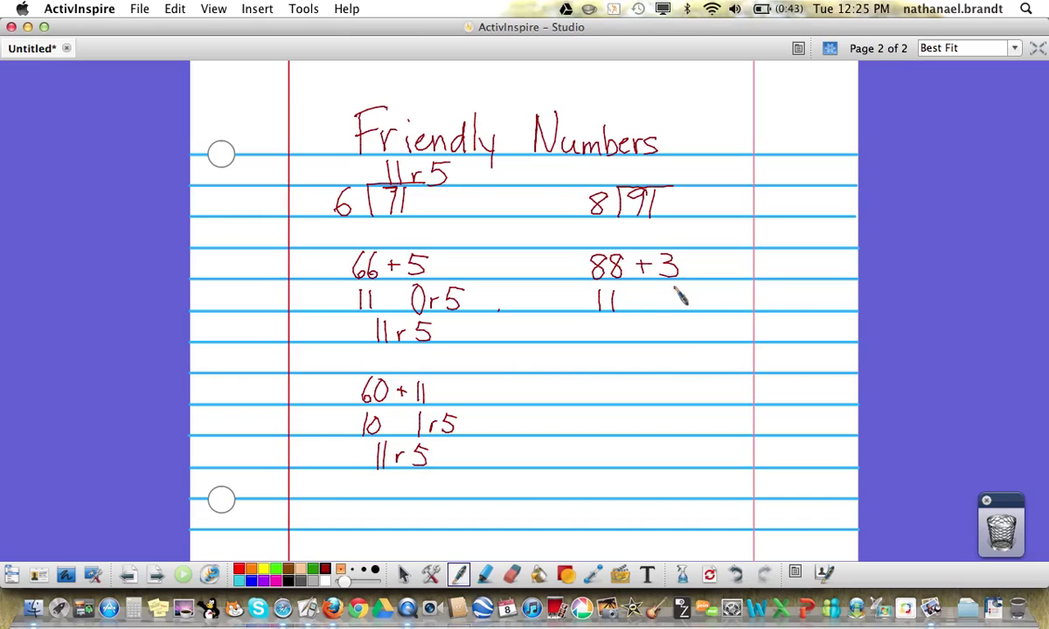
drag(679, 291, 706, 308)
mouse_move(636, 320)
mouse_down()
mouse_move(635, 339)
mouse_move(666, 328)
mouse_move(680, 341)
mouse_up()
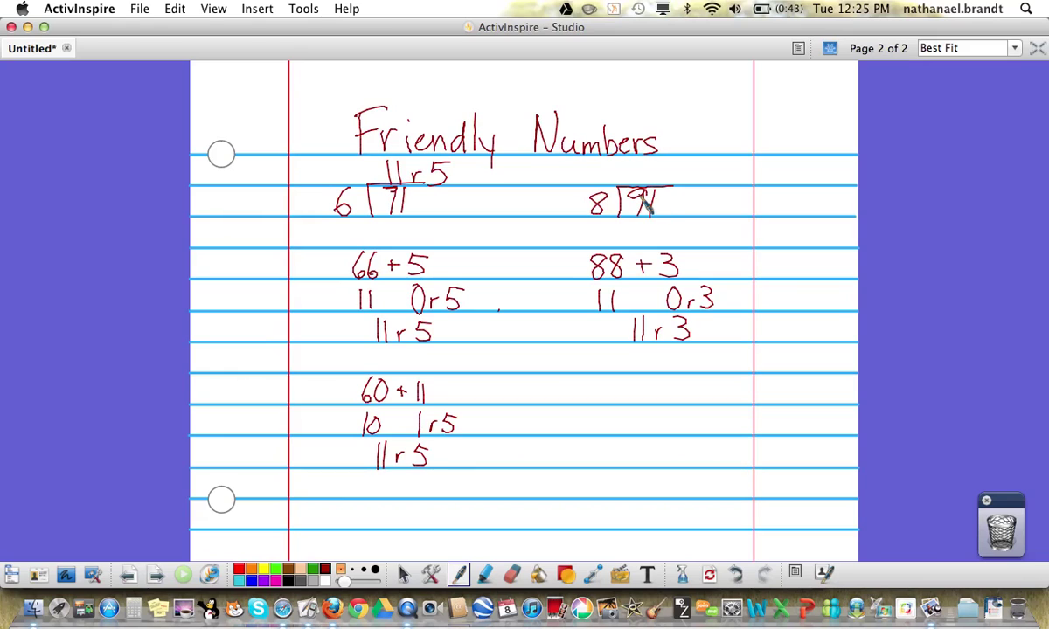
mouse_move(638, 163)
mouse_down()
mouse_move(638, 183)
mouse_move(671, 175)
mouse_move(684, 186)
mouse_up()
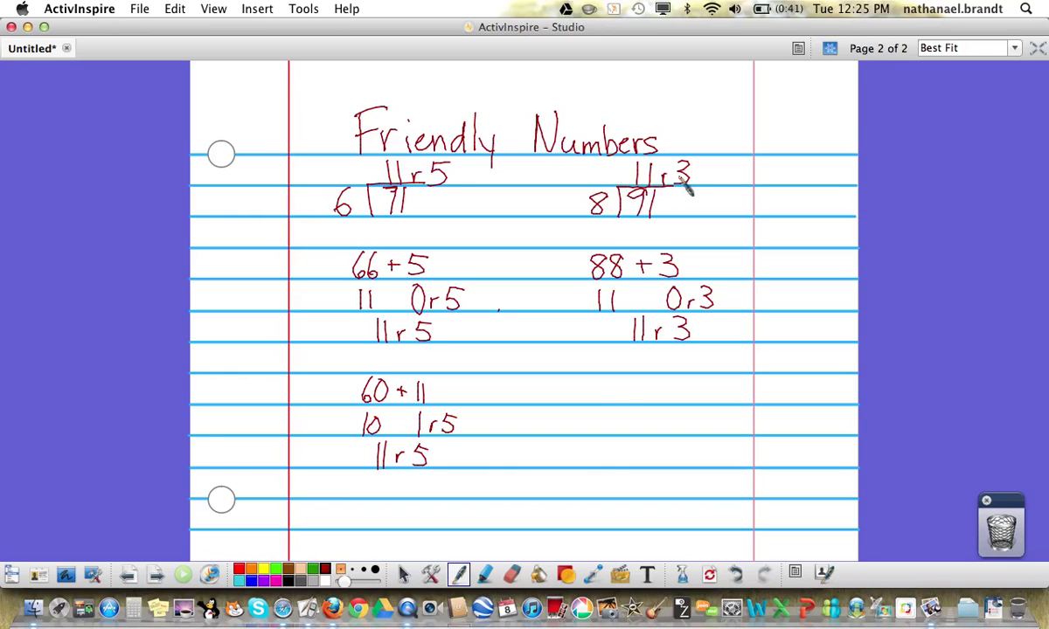
mouse_move(620, 385)
mouse_down()
mouse_move(612, 395)
mouse_move(619, 386)
mouse_move(639, 398)
mouse_up()
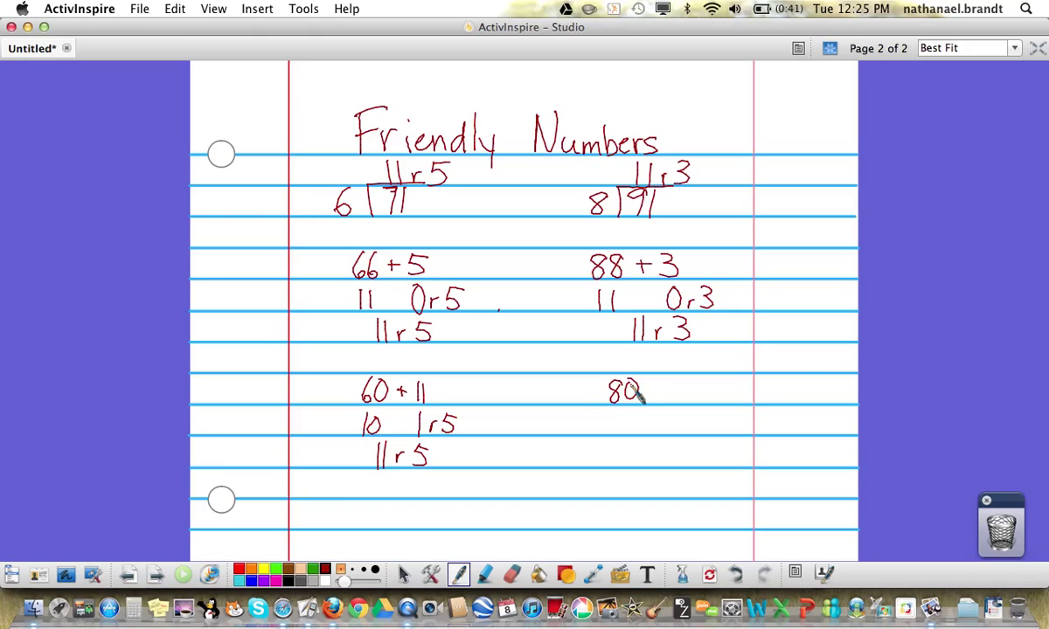
Complete 80 + 11 under the 91 ÷ 8 work, write 10 and 1 r3, and begin 11 r3
drag(648, 392, 663, 390)
mouse_move(656, 385)
mouse_down()
mouse_move(655, 399)
mouse_move(688, 404)
mouse_up()
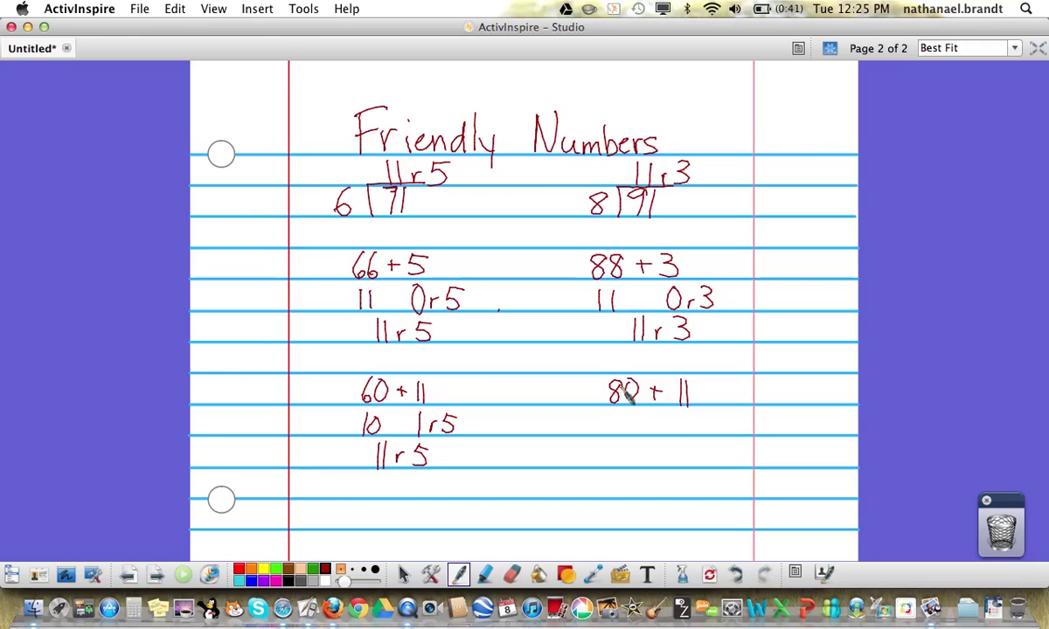
mouse_move(618, 416)
mouse_down()
mouse_move(618, 433)
mouse_move(638, 419)
mouse_up()
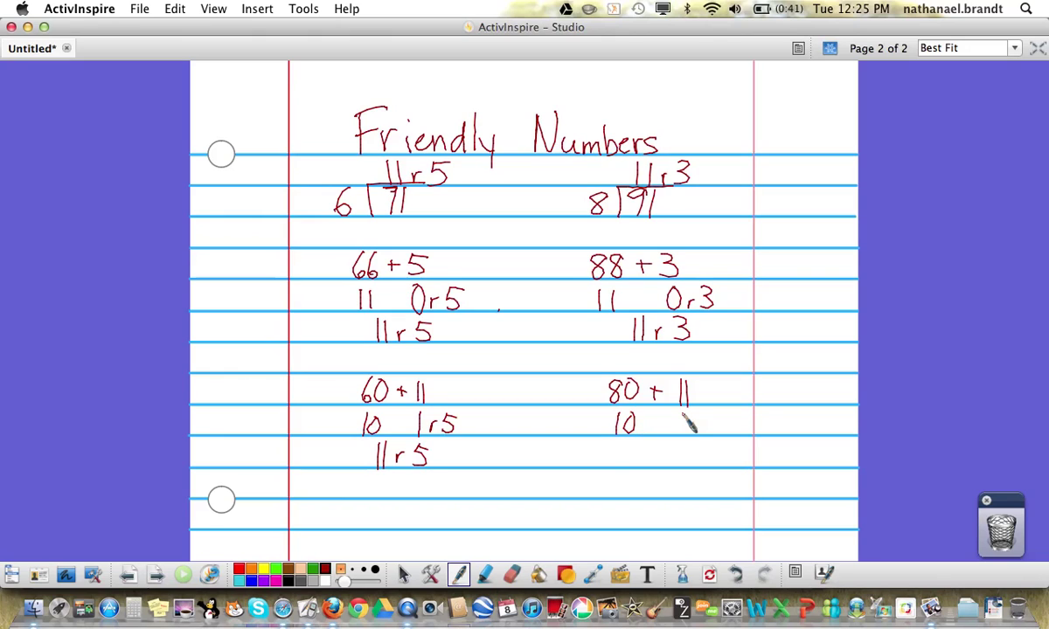
mouse_move(685, 416)
mouse_down()
mouse_move(685, 435)
mouse_move(717, 423)
mouse_move(708, 432)
mouse_up()
mouse_move(646, 444)
mouse_down()
mouse_move(646, 468)
mouse_move(668, 450)
mouse_move(673, 468)
mouse_up()
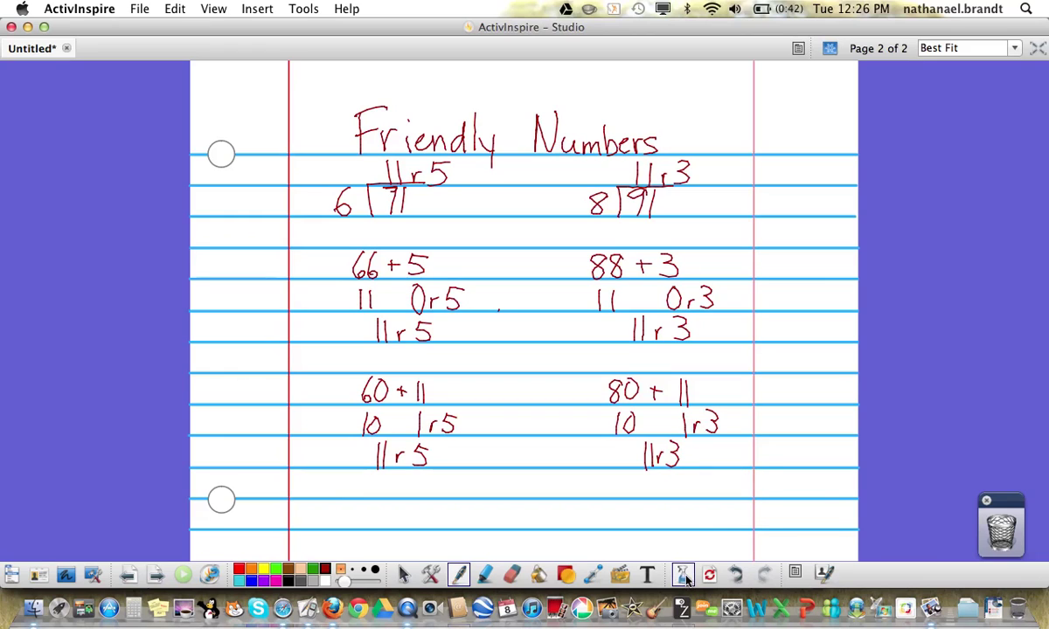
Clear all annotations from the lined page and write the new problem 3)42
right_click(677, 475)
click(732, 501)
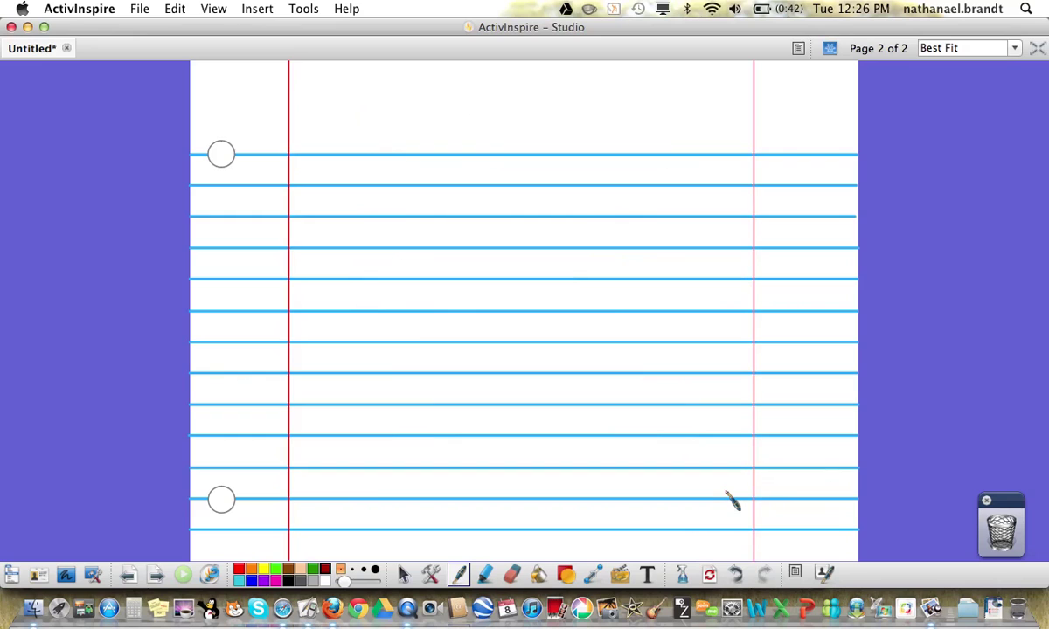
drag(351, 189, 357, 209)
mouse_move(367, 195)
mouse_down()
mouse_move(384, 208)
mouse_move(391, 185)
mouse_up()
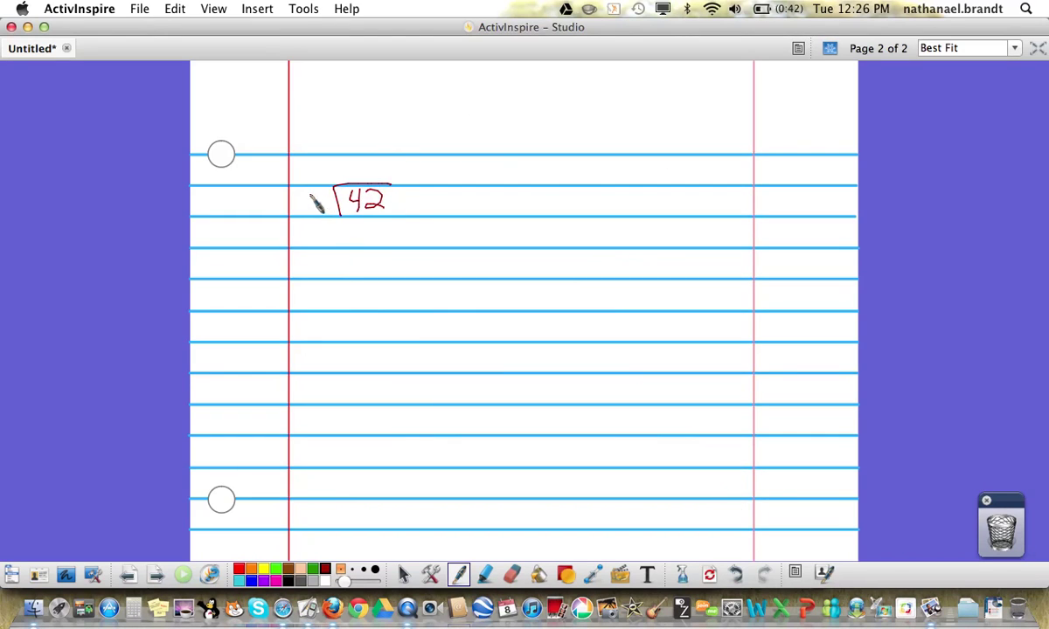
drag(311, 193, 307, 213)
Split 42 as 30 + 12 and write the partial answers 10 and 4 beneath
mouse_move(328, 257)
mouse_down()
mouse_move(335, 262)
mouse_move(326, 273)
mouse_move(354, 259)
mouse_move(377, 264)
mouse_up()
drag(371, 257, 371, 271)
mouse_move(385, 256)
mouse_down()
mouse_move(385, 274)
mouse_move(408, 276)
mouse_up()
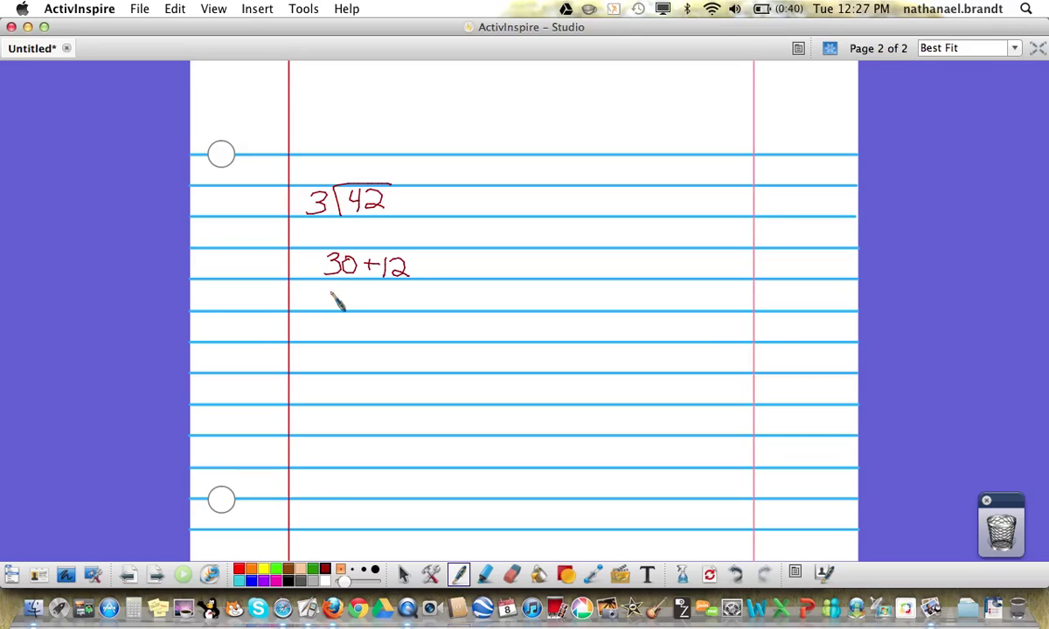
mouse_move(330, 292)
mouse_down()
mouse_move(331, 308)
mouse_move(350, 299)
mouse_up()
drag(391, 289, 402, 300)
drag(399, 290, 399, 313)
Total the parts as 14, write quotient 14 above 42, and start 96 on the right
mouse_move(358, 320)
mouse_down()
mouse_move(359, 337)
mouse_move(375, 333)
mouse_up()
drag(372, 320, 373, 341)
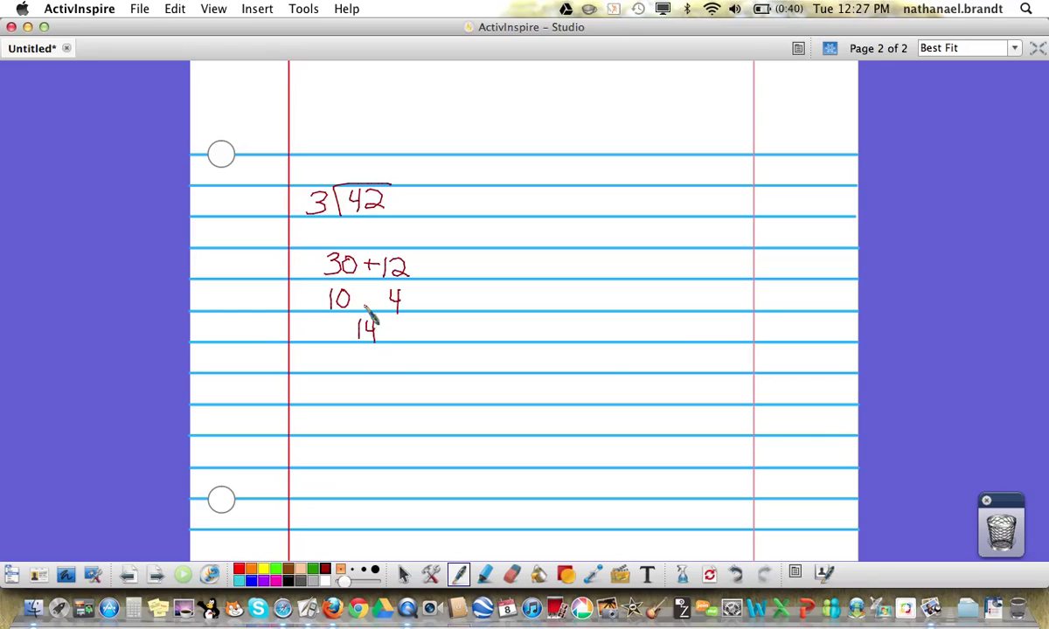
mouse_move(352, 160)
mouse_down()
mouse_move(353, 179)
mouse_move(377, 173)
mouse_up()
drag(375, 161, 376, 179)
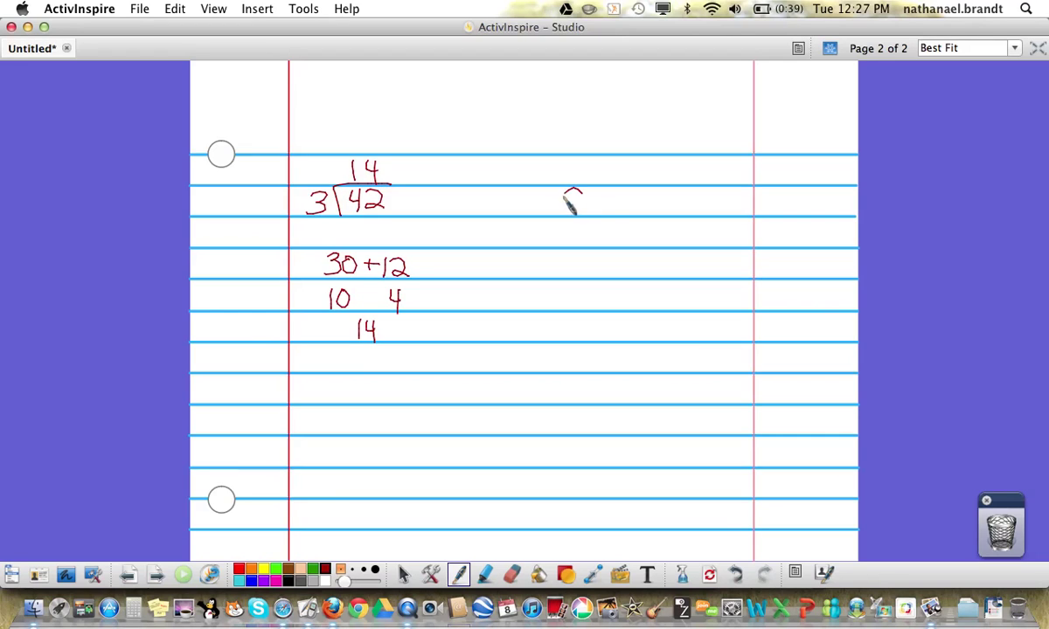
mouse_move(578, 192)
mouse_down()
mouse_move(573, 214)
mouse_move(585, 208)
mouse_move(551, 186)
mouse_move(608, 184)
mouse_up()
Write 8)96, split it as 80 + 16, note 10 and 2, and write 12 below and above
drag(528, 193, 542, 207)
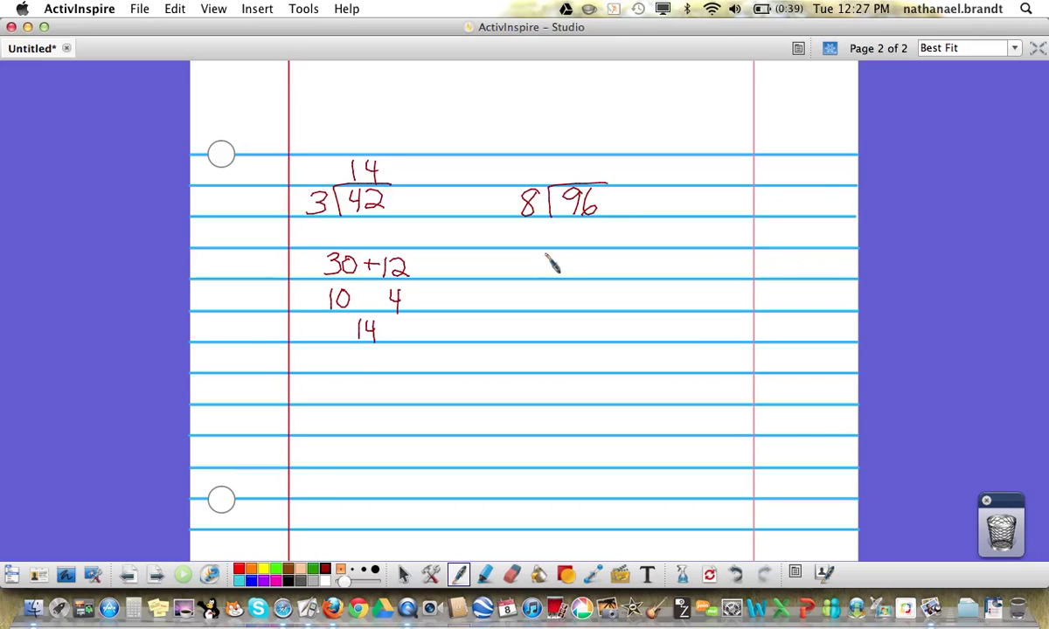
mouse_move(550, 255)
mouse_down()
mouse_move(552, 274)
mouse_move(549, 255)
mouse_move(584, 277)
mouse_move(590, 266)
mouse_move(612, 273)
mouse_up()
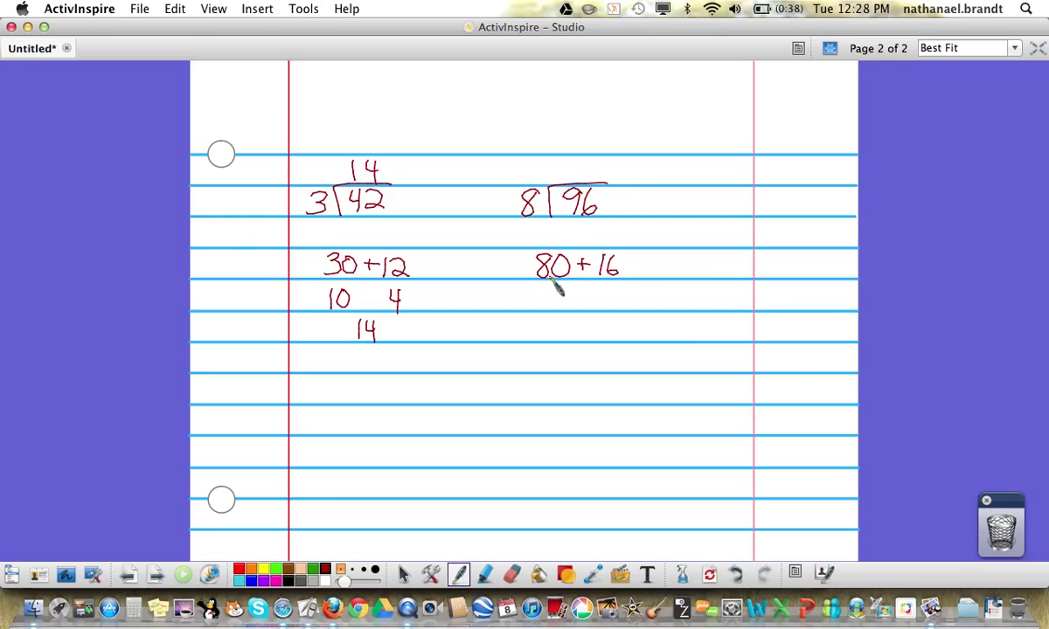
mouse_move(546, 297)
mouse_down()
mouse_move(546, 307)
mouse_move(558, 294)
mouse_up()
drag(608, 294, 623, 308)
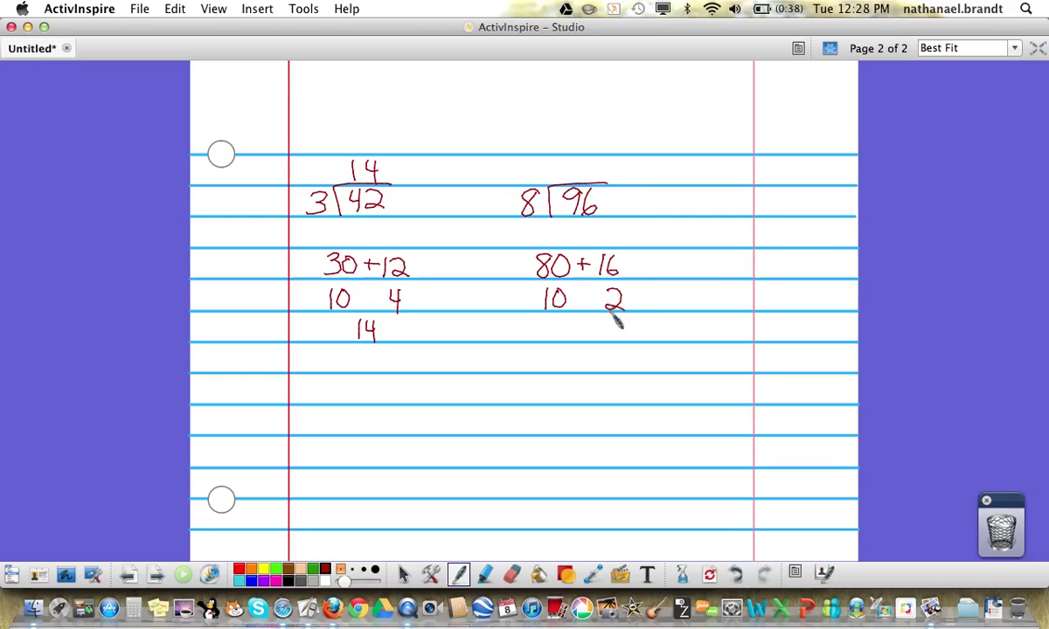
mouse_move(577, 322)
mouse_down()
mouse_move(577, 339)
mouse_move(603, 339)
mouse_up()
drag(575, 161, 574, 182)
drag(581, 165, 601, 181)
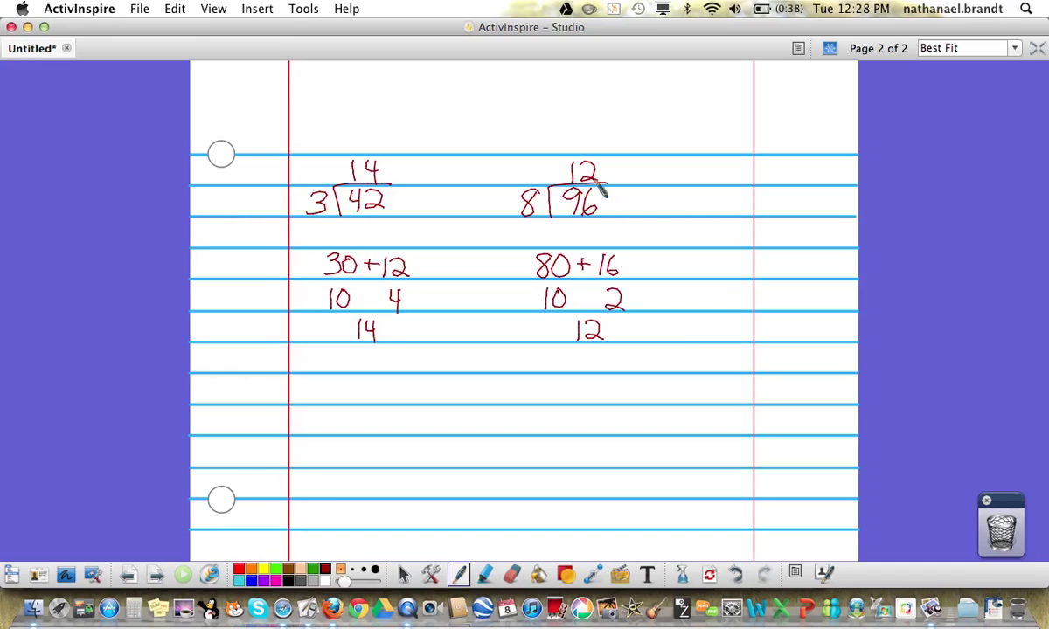